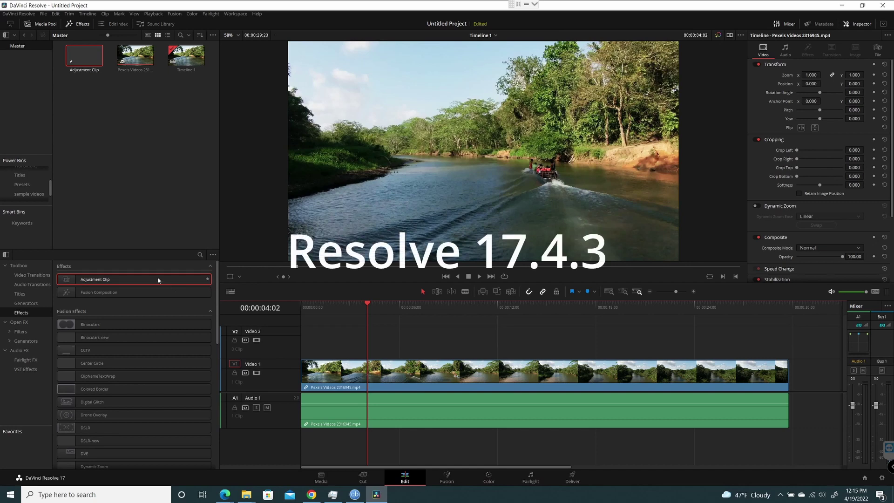
Add an Adjustment Clip on Video 2 over the river footage, preview it in Fusion, then return to Edit.
{"action": "left_click_drag", "start_coordinate": [157, 280], "coordinate": [382, 345]}
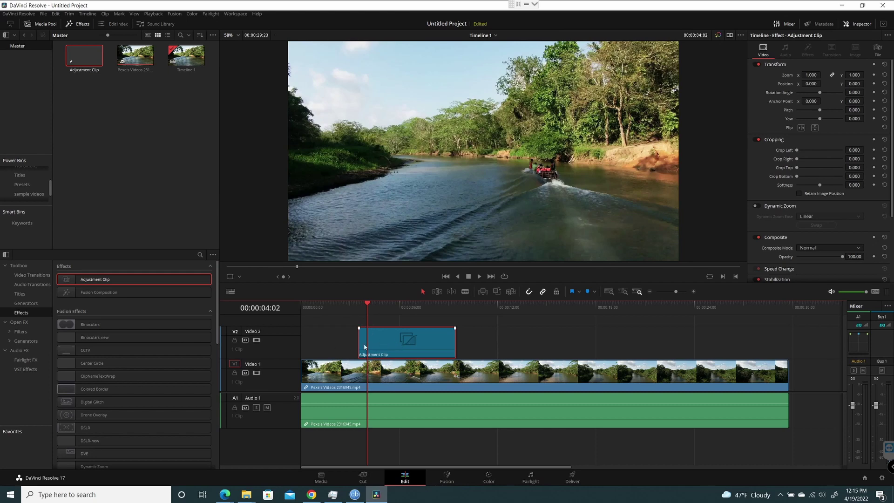
{"action": "left_click", "coordinate": [445, 479]}
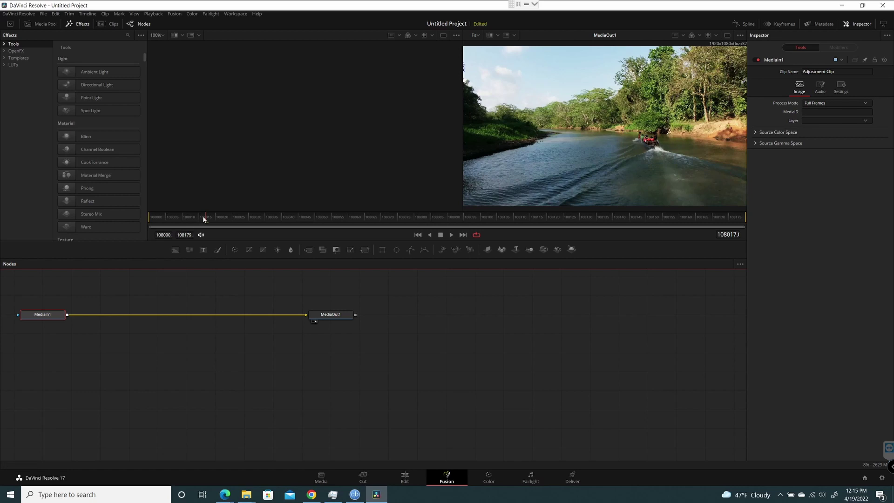
{"action": "mouse_move", "coordinate": [204, 219]}
{"action": "left_mouse_down"}
{"action": "mouse_move", "coordinate": [179, 216]}
{"action": "mouse_move", "coordinate": [201, 217]}
{"action": "left_mouse_up"}
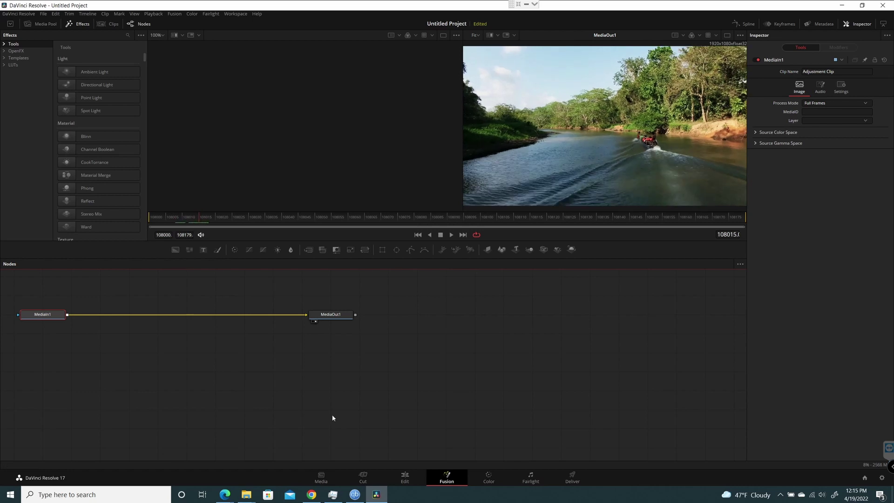
{"action": "left_click", "coordinate": [405, 477]}
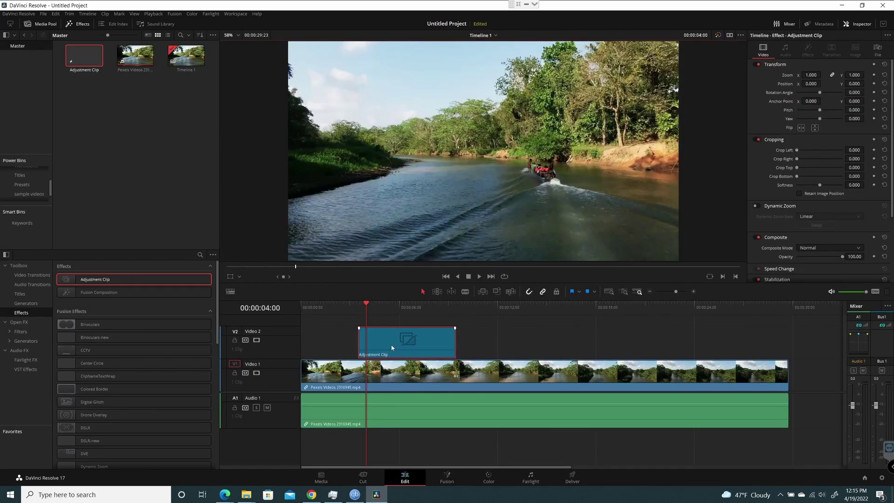
Replace the Video 2 Adjustment Clip with a copy saved into the Media Pool.
{"action": "left_click_drag", "start_coordinate": [392, 347], "coordinate": [132, 157]}
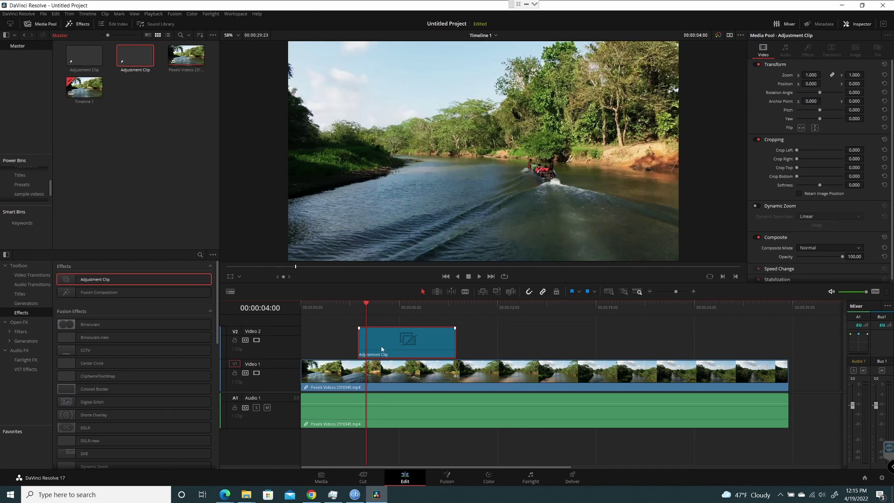
{"action": "key", "text": "Delete"}
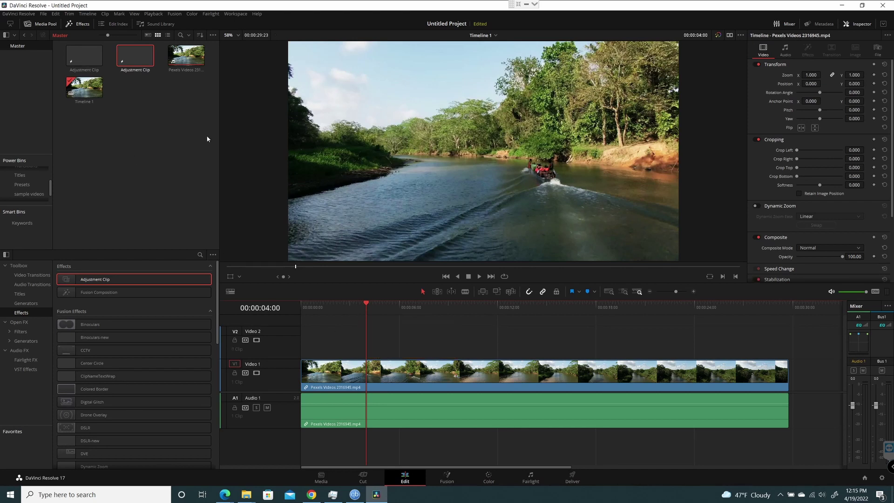
{"action": "left_click_drag", "start_coordinate": [145, 59], "coordinate": [358, 342]}
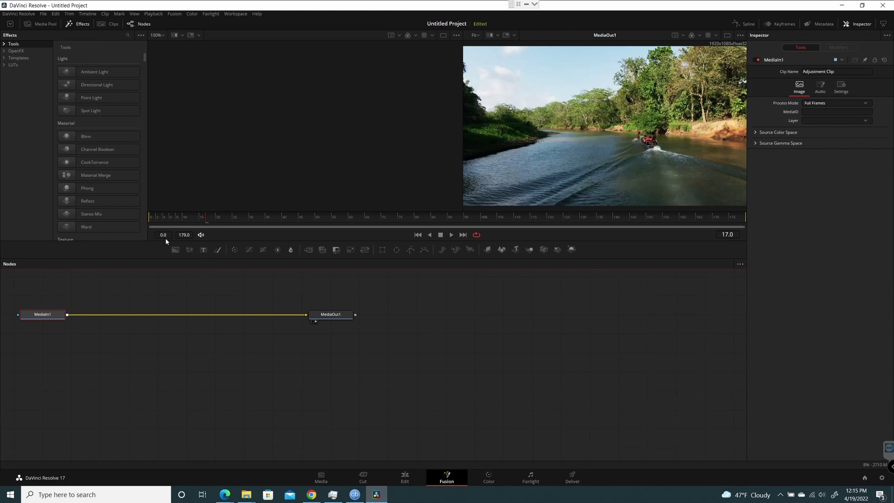
Extend the Adjustment Clip's right edge on Video 2, check its longer range in Fusion, then go to Color.
{"action": "left_click", "coordinate": [403, 480]}
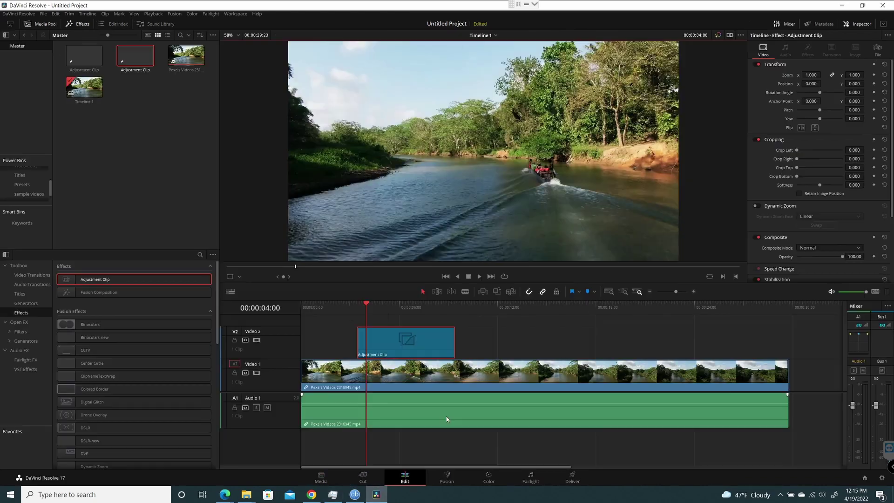
{"action": "left_click_drag", "start_coordinate": [456, 346], "coordinate": [489, 346]}
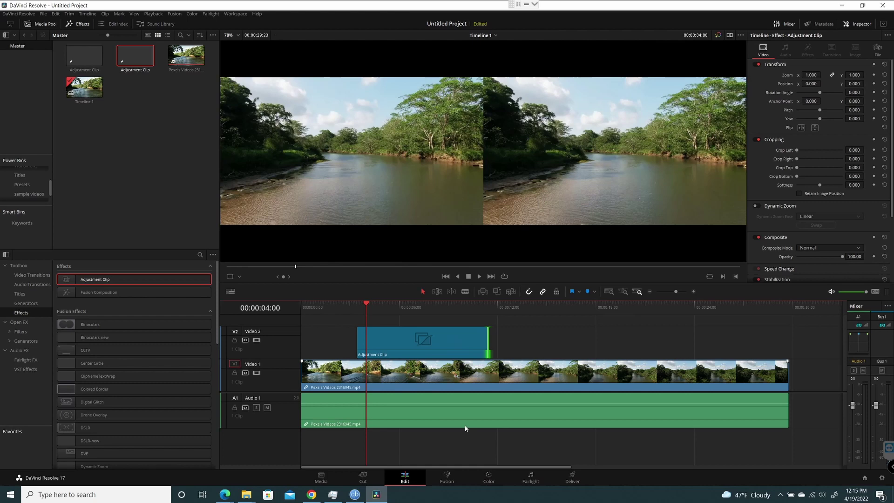
{"action": "left_click", "coordinate": [449, 475]}
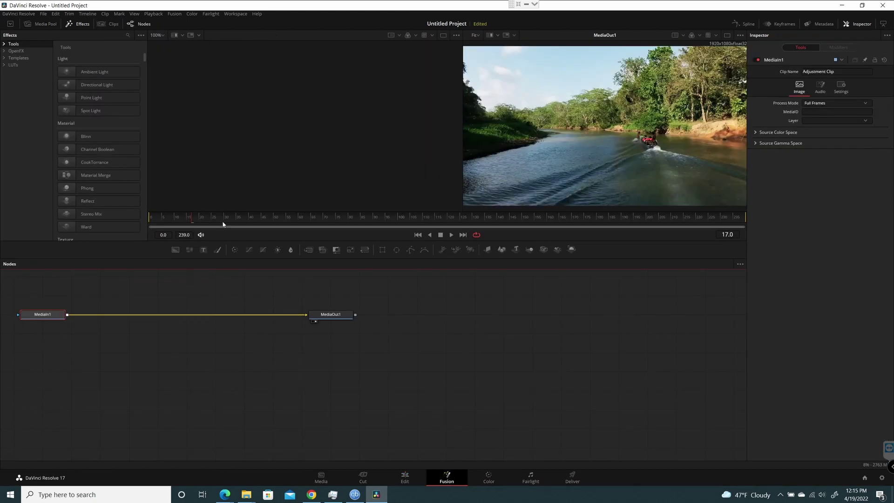
{"action": "left_click", "coordinate": [403, 477]}
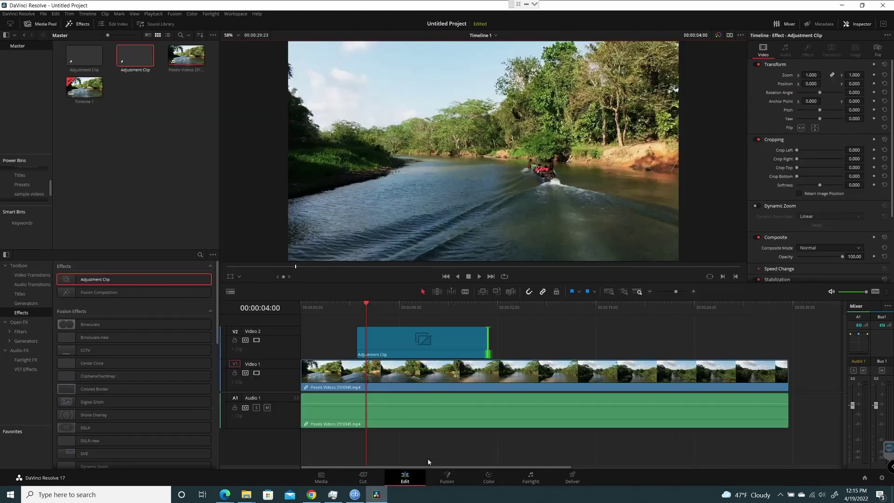
{"action": "left_click", "coordinate": [489, 478]}
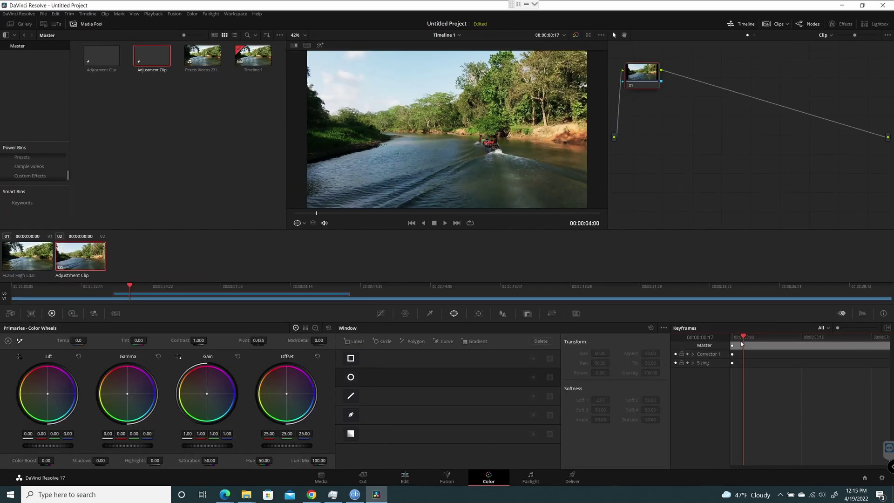
Play the Adjustment Clip on the Color page, reset the playhead to frame 17, and return to Edit.
{"action": "key", "text": "space"}
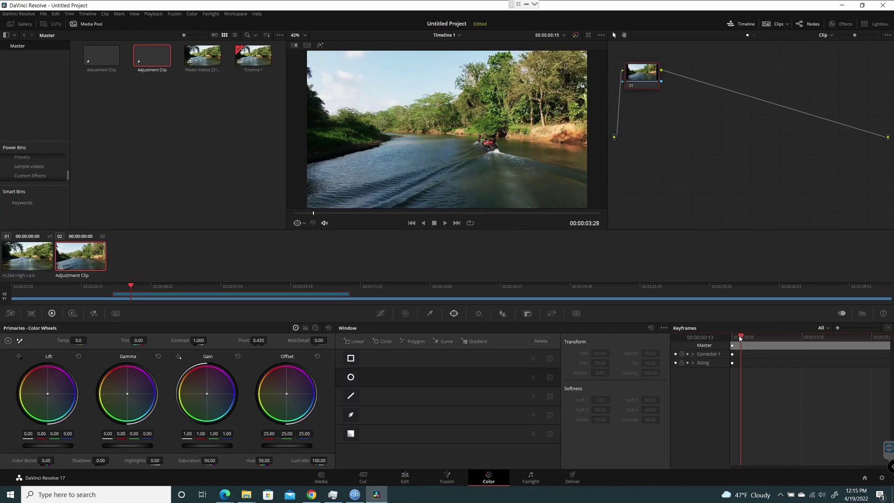
{"action": "left_click", "coordinate": [744, 340]}
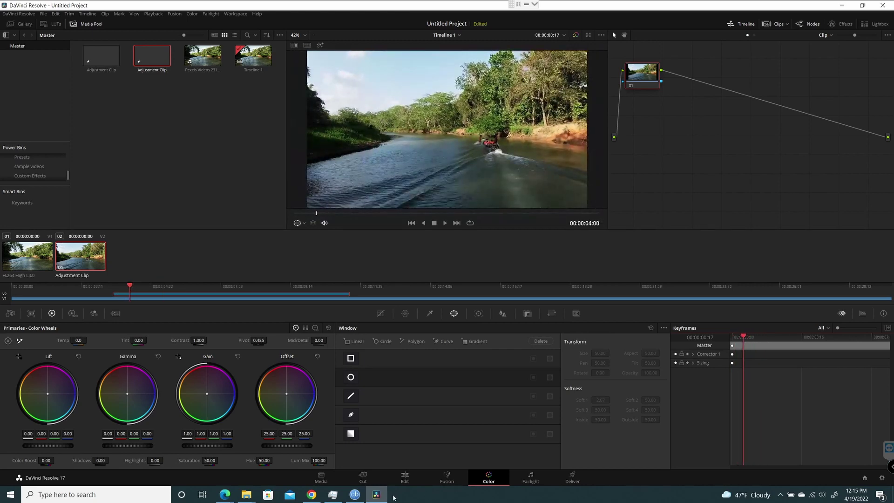
{"action": "mouse_move", "coordinate": [375, 493]}
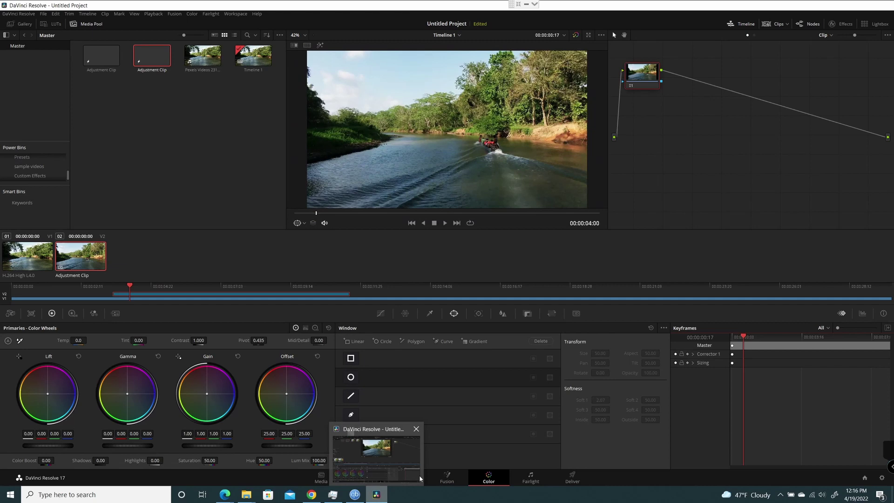
{"action": "left_click", "coordinate": [413, 479]}
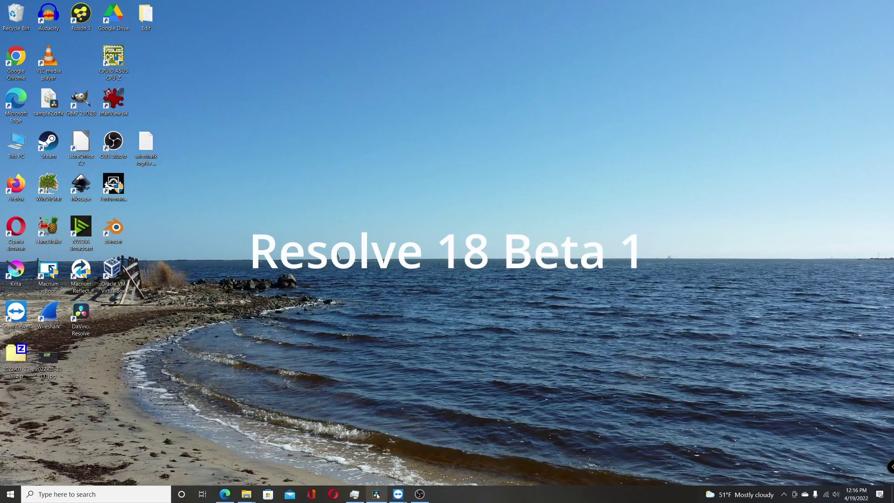
Switch to DaVinci Resolve 18 Beta from the taskbar, showing the river clip on Video 1.
{"action": "left_click", "coordinate": [376, 494]}
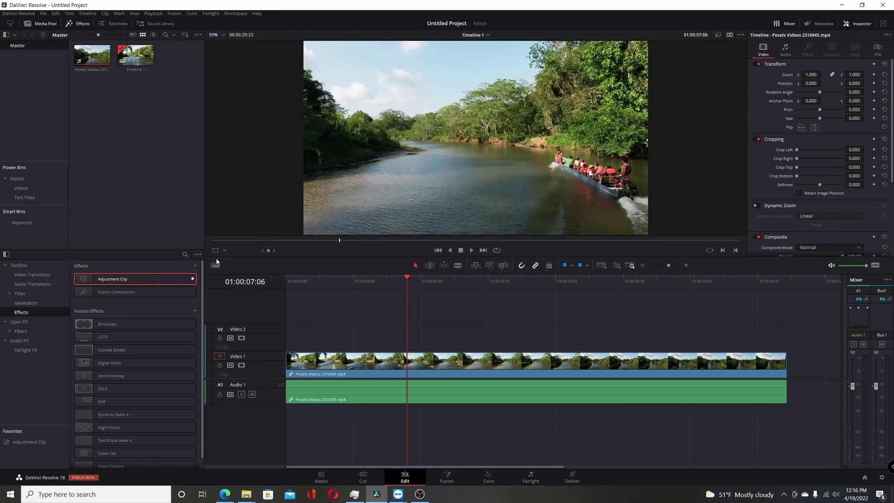
In Resolve 18, drop an Adjustment Clip onto Video 2, select it, and view its MediaIn1-to-MediaOut1 graph in Fusion.
{"action": "left_click_drag", "start_coordinate": [157, 280], "coordinate": [379, 332]}
{"action": "left_click", "coordinate": [398, 331]}
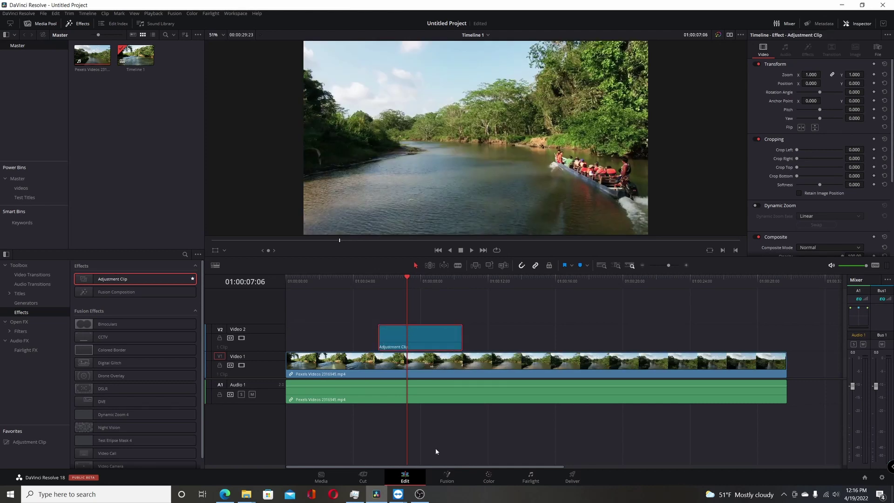
{"action": "left_click", "coordinate": [447, 477]}
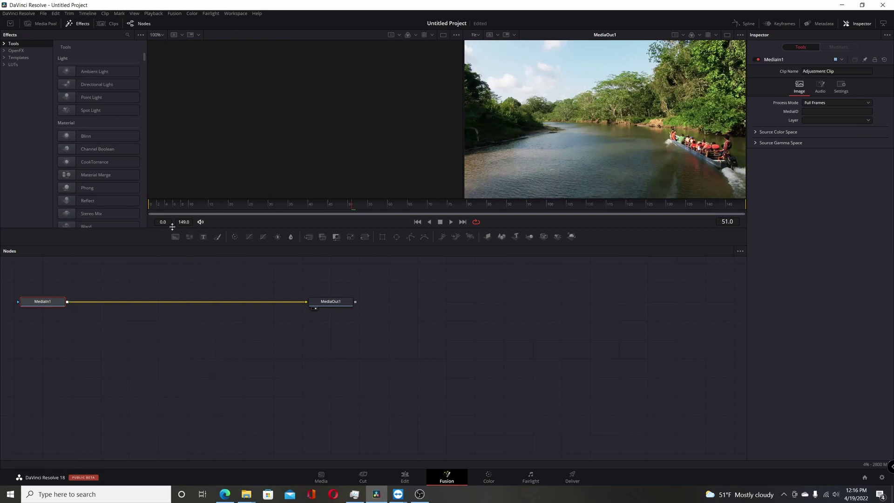
{"action": "left_click", "coordinate": [404, 477]}
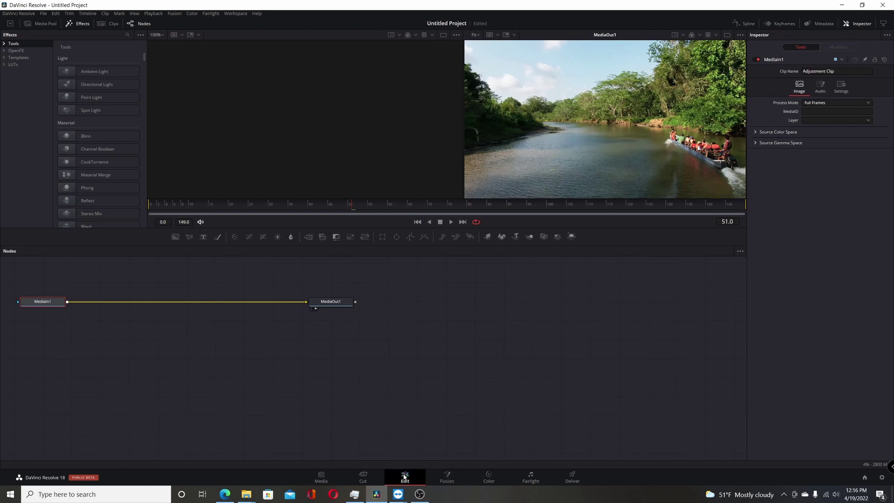
{"action": "mouse_move", "coordinate": [451, 347]}
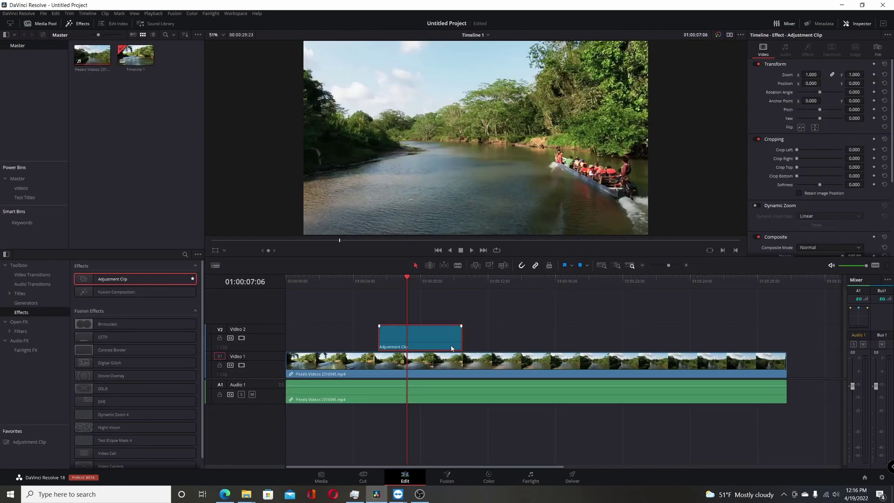
{"action": "left_click", "coordinate": [487, 477]}
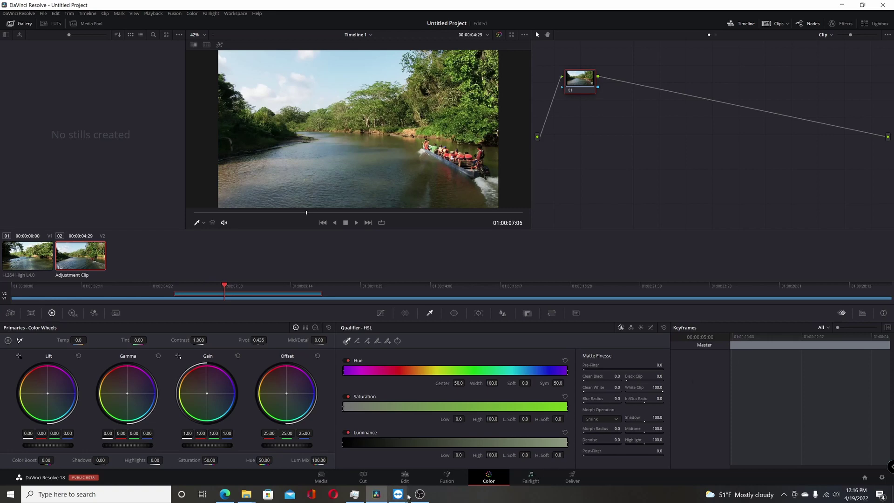
{"action": "left_click", "coordinate": [441, 481]}
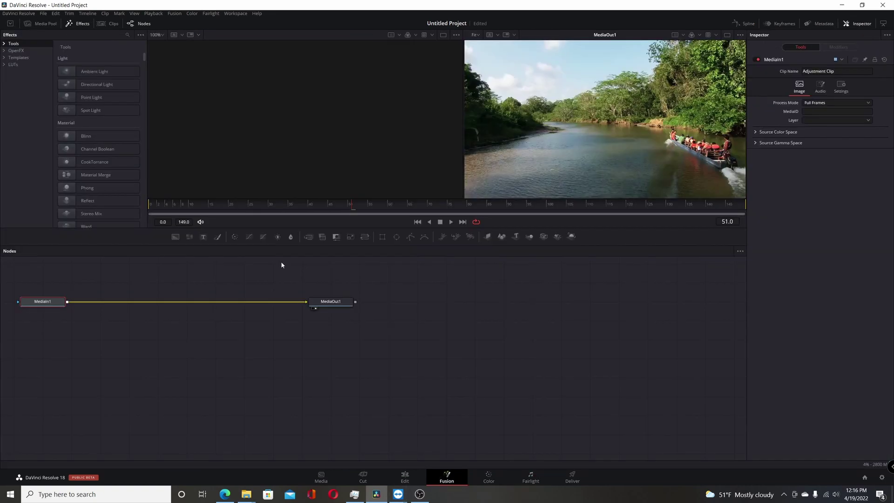
Back on Edit, save the Adjustment Clip to the Media Pool and swap the timeline copy for the pool clip on Video 2.
{"action": "left_click", "coordinate": [397, 474]}
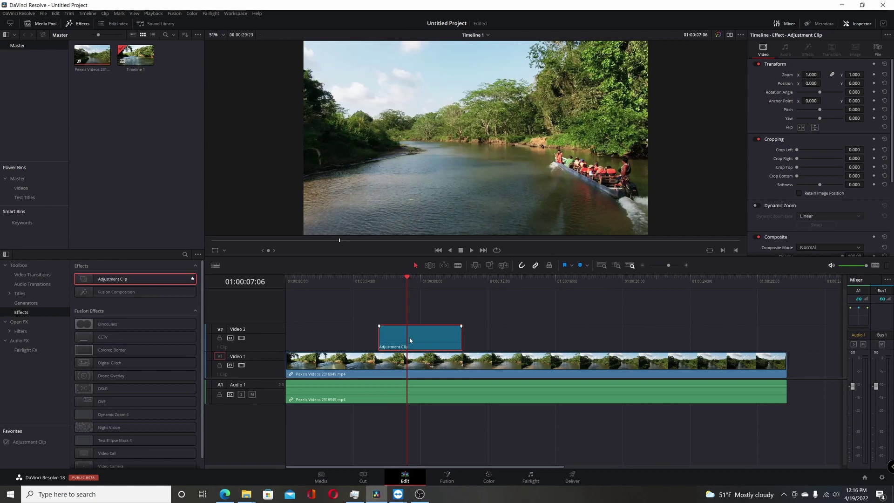
{"action": "left_click_drag", "start_coordinate": [405, 343], "coordinate": [93, 140]}
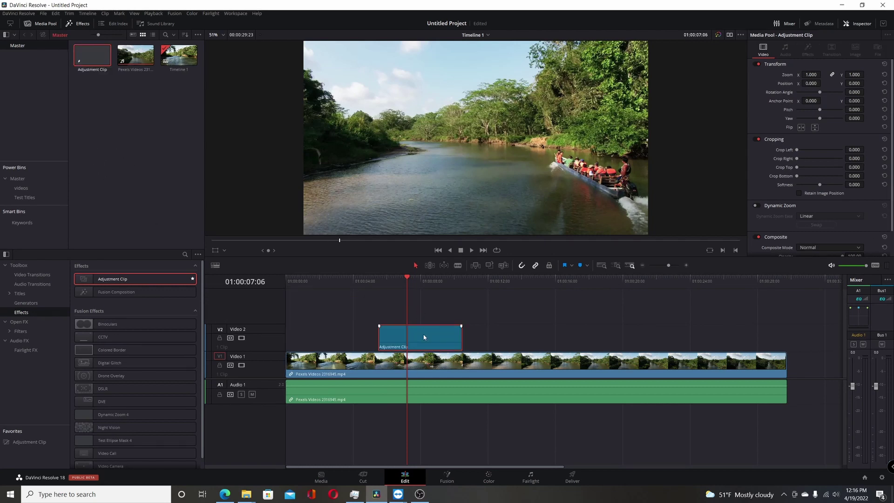
{"action": "key", "text": "Delete"}
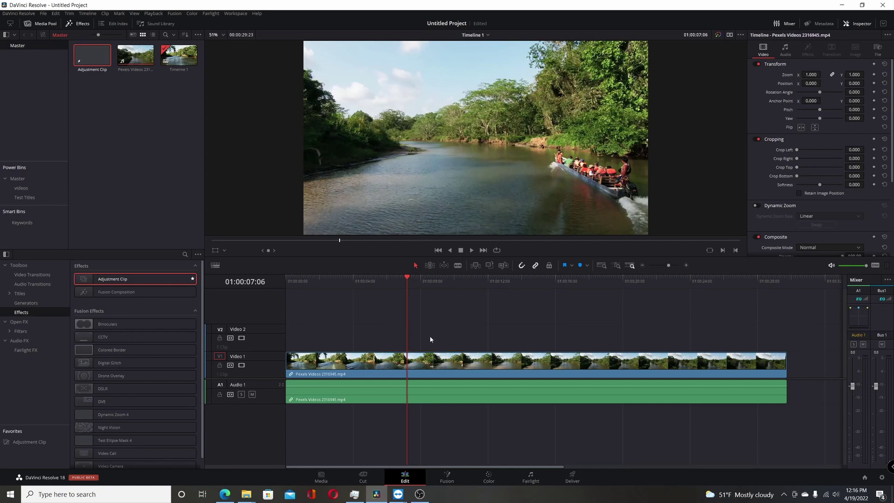
{"action": "left_click_drag", "start_coordinate": [89, 59], "coordinate": [415, 333]}
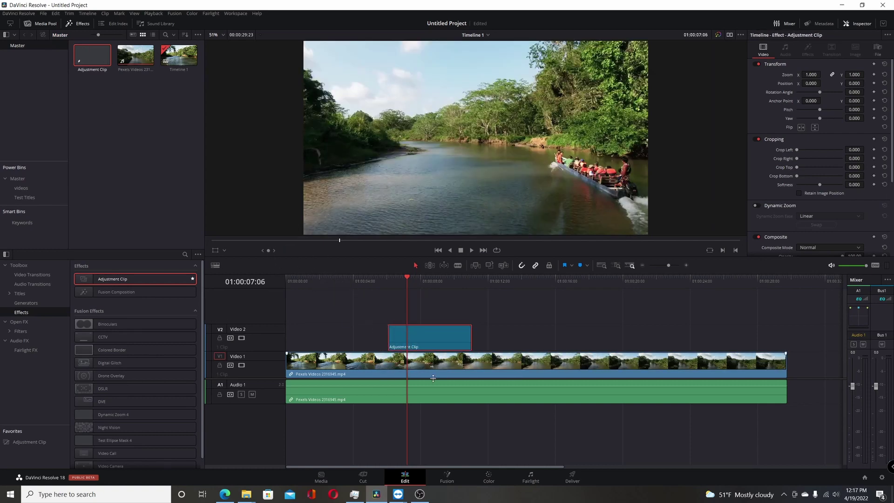
{"action": "left_click", "coordinate": [447, 477]}
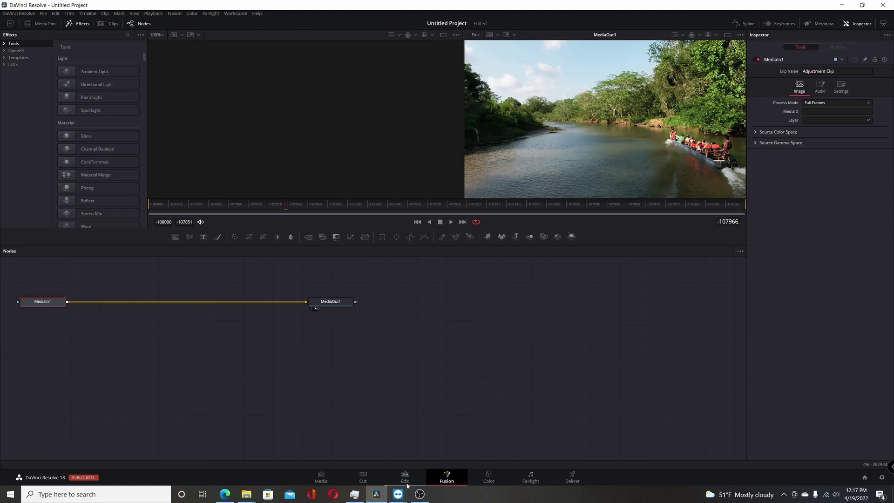
{"action": "left_click", "coordinate": [487, 478]}
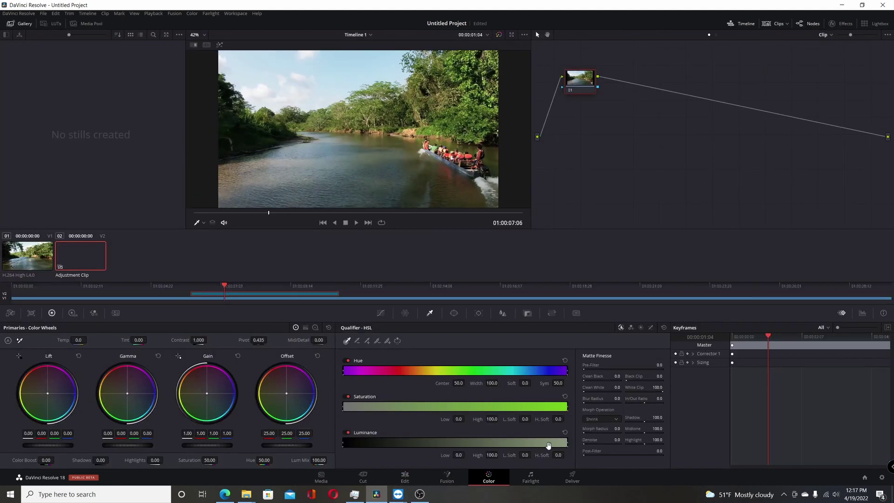
{"action": "left_click_drag", "start_coordinate": [770, 339], "coordinate": [745, 337]}
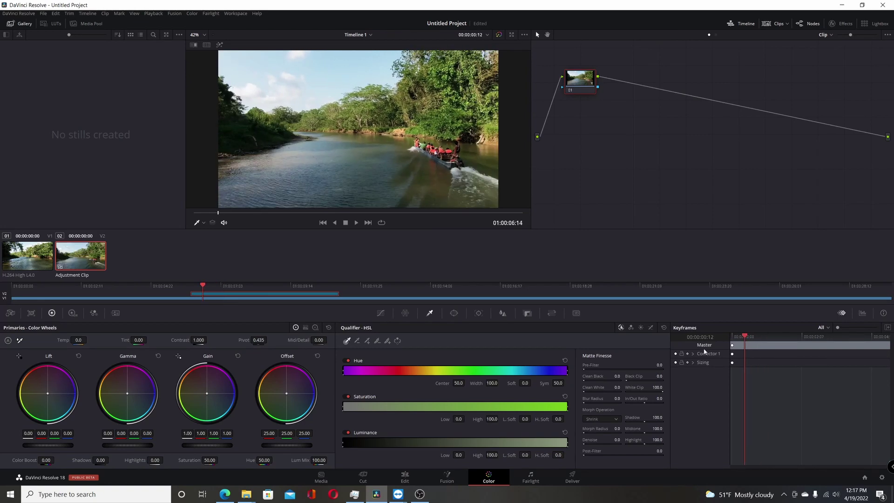
{"action": "left_click", "coordinate": [445, 480]}
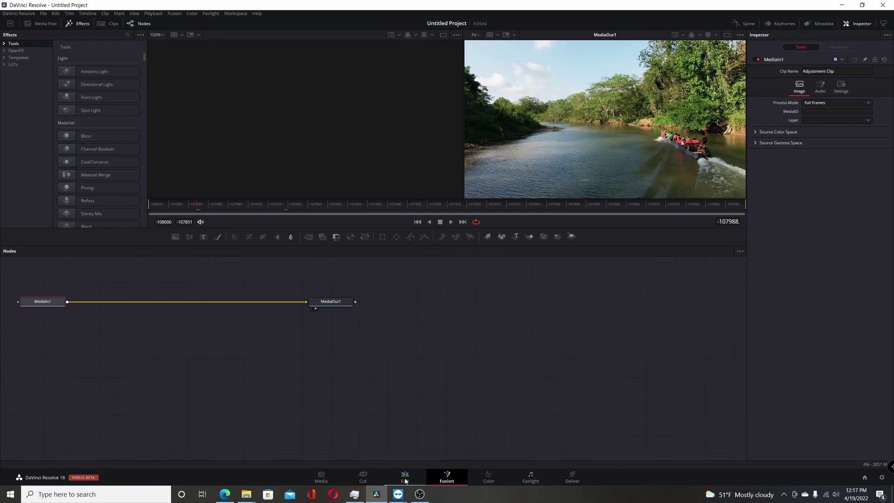
{"action": "left_click", "coordinate": [406, 479]}
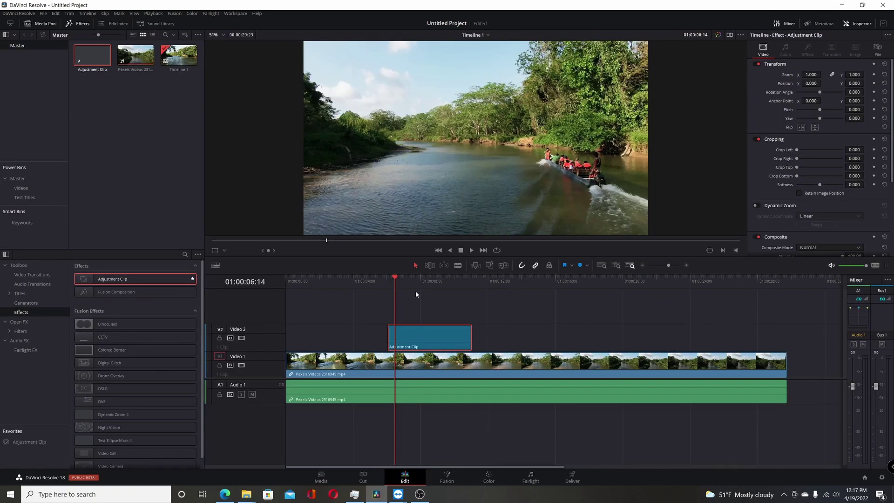
{"action": "left_click", "coordinate": [415, 283]}
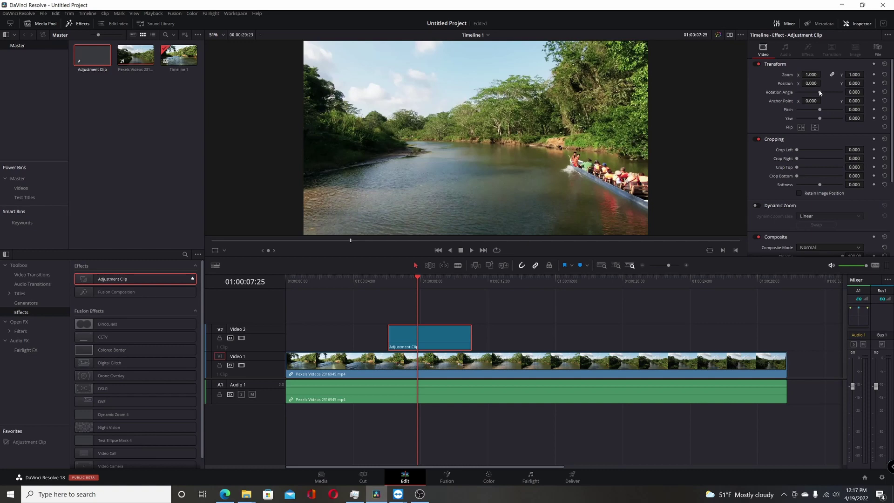
{"action": "left_click", "coordinate": [426, 282]}
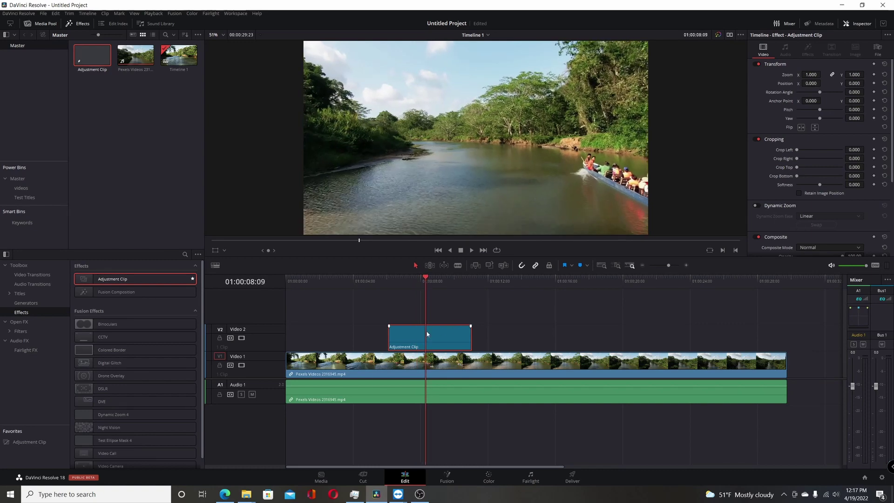